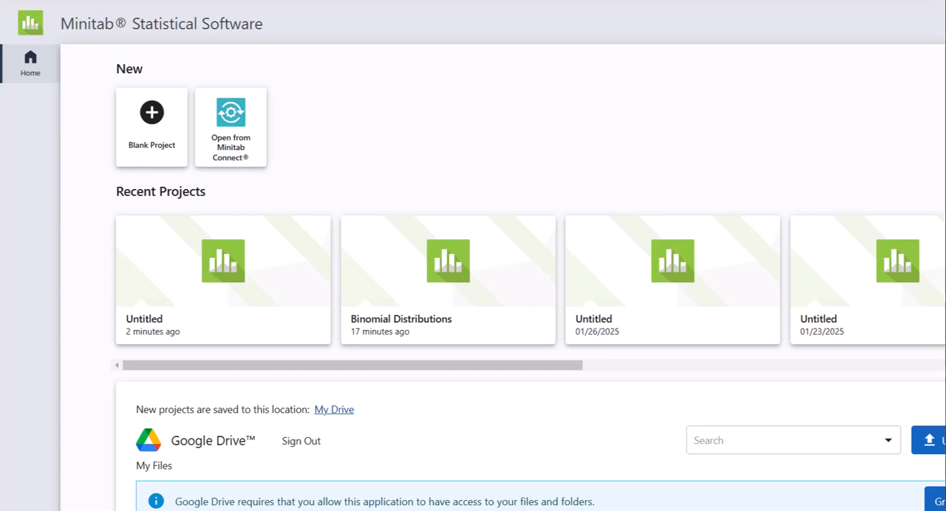
Create a new blank project and hide the Navigator pane.
click(153, 125)
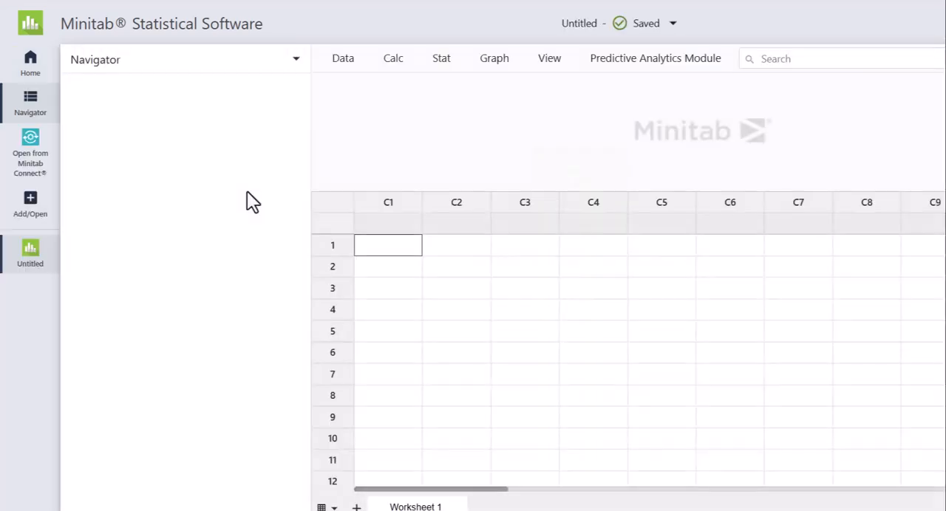
click(30, 102)
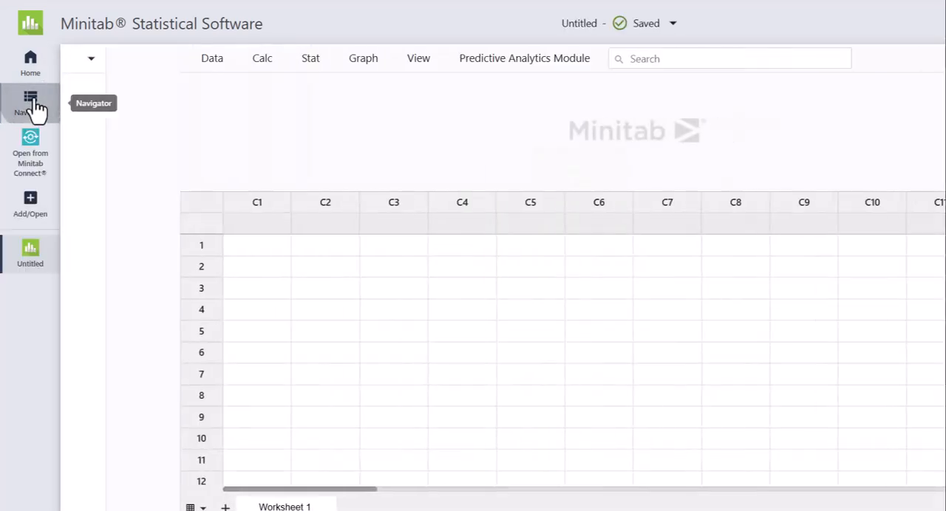
Name column C1 of the worksheet X.
click(152, 225)
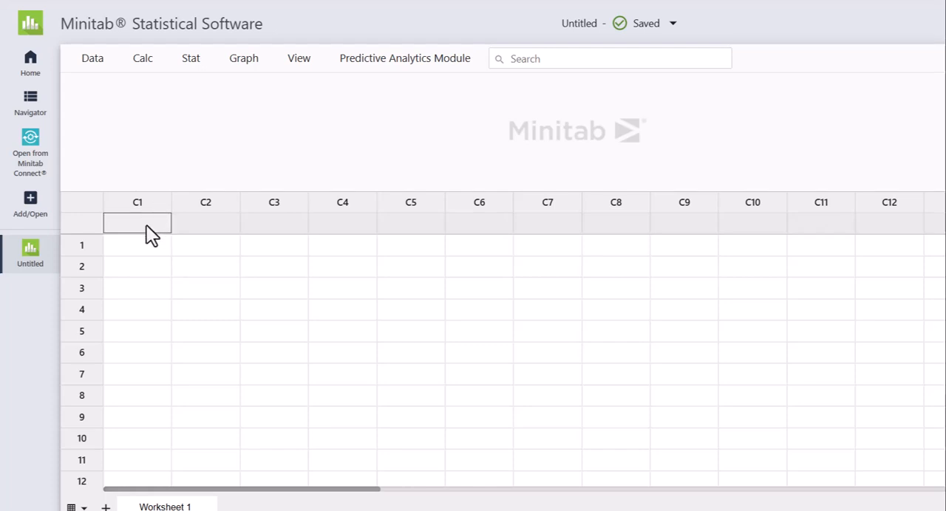
text(X)
click(203, 155)
Start a patterned simple set of numbers and choose column X to store it.
click(142, 71)
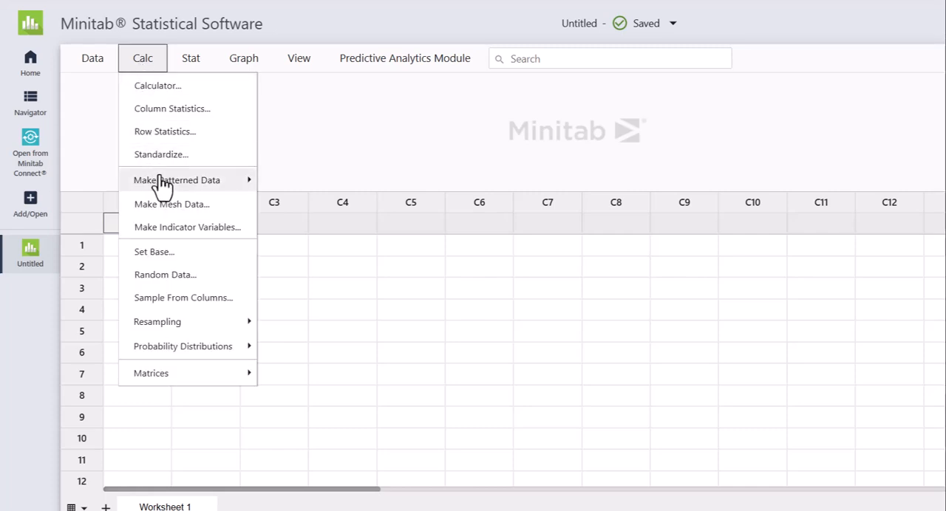
mouse_move(164, 191)
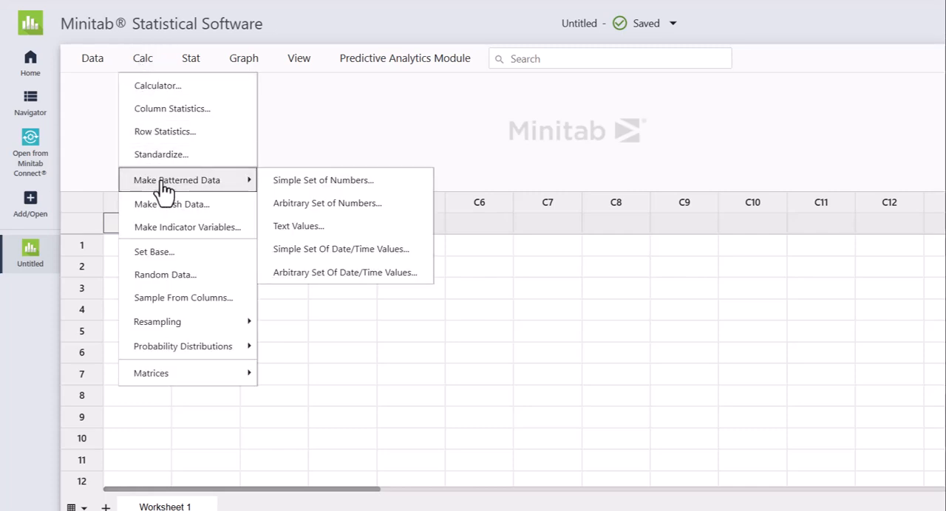
click(296, 185)
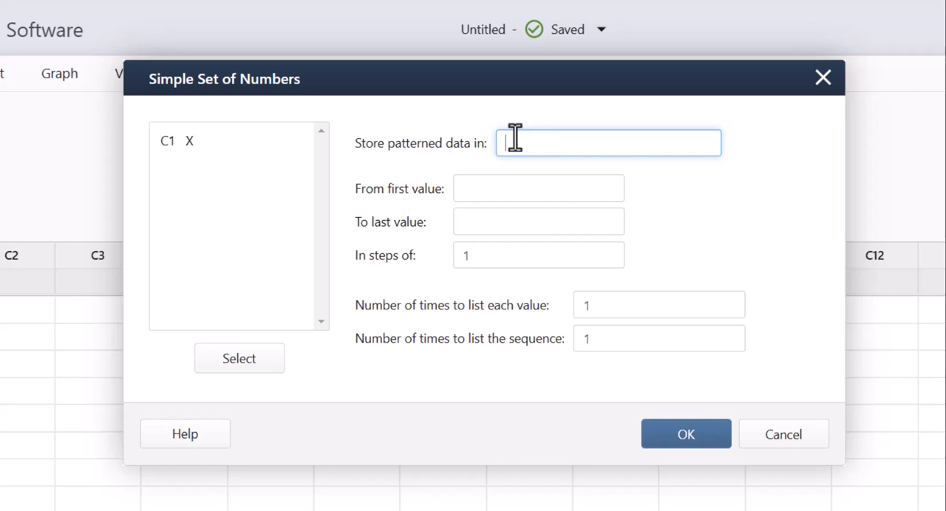
drag(176, 146, 181, 141)
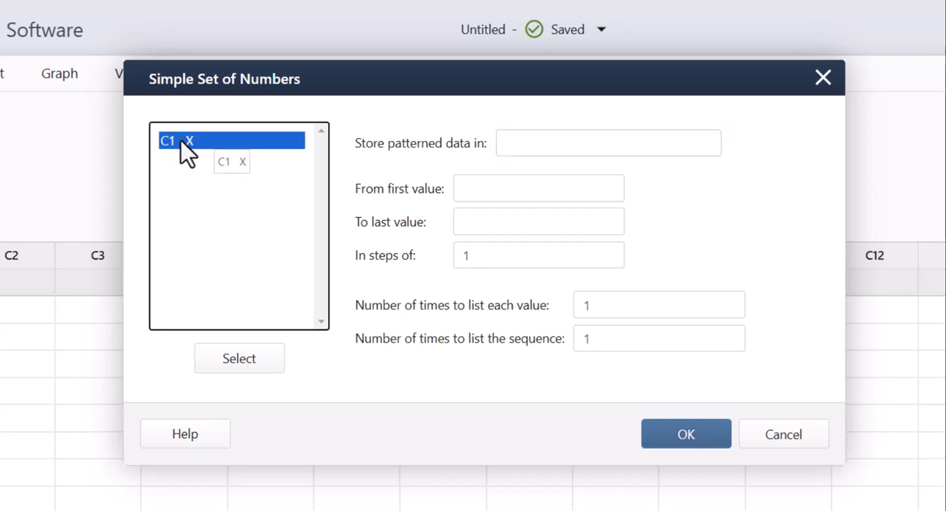
click(237, 359)
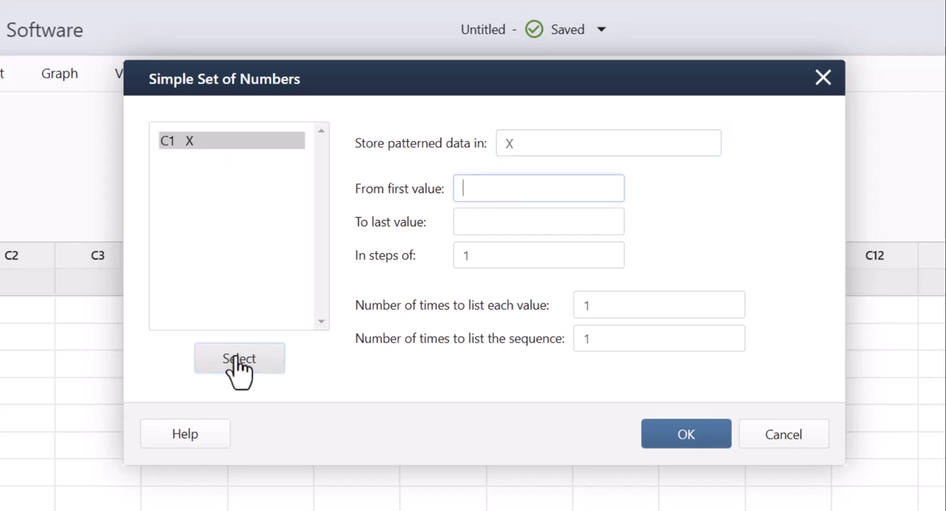
Generate the numbers from 0 to 20 in column X and check the filled rows.
click(492, 194)
text(0)
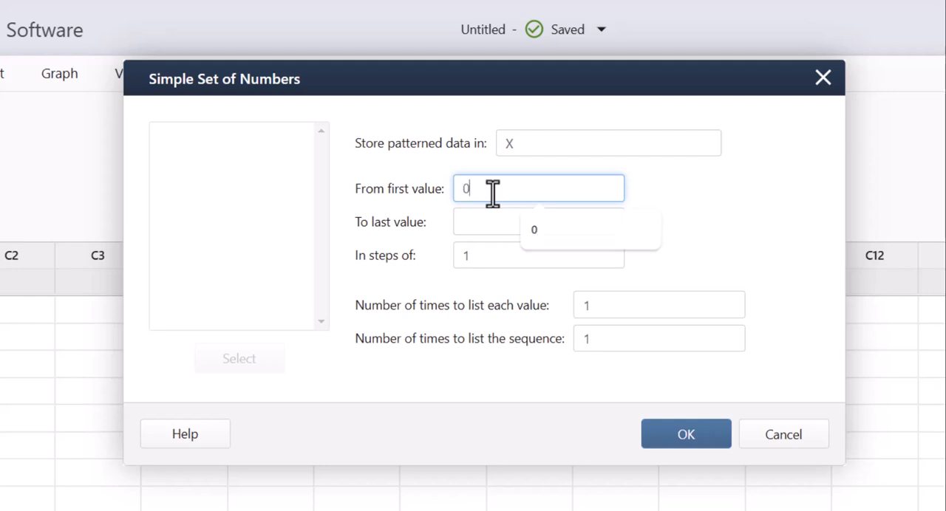
click(473, 224)
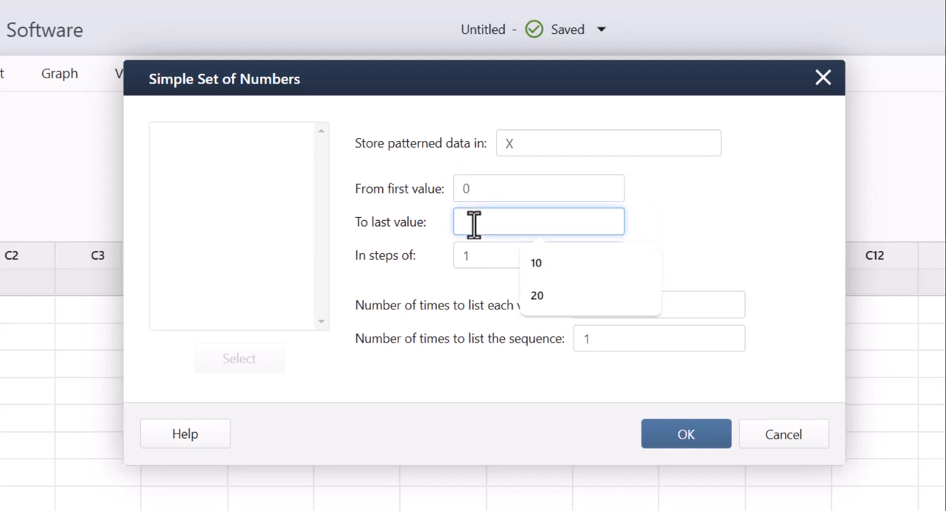
text(20)
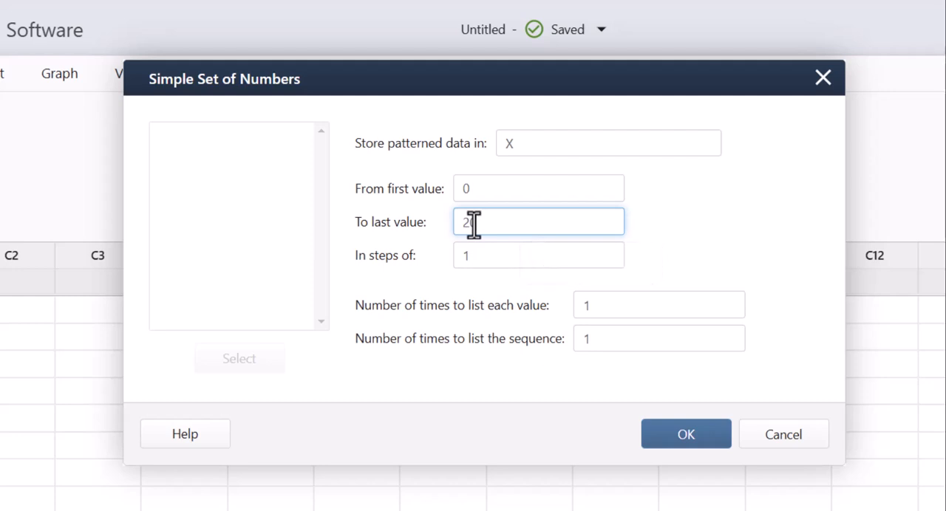
click(430, 271)
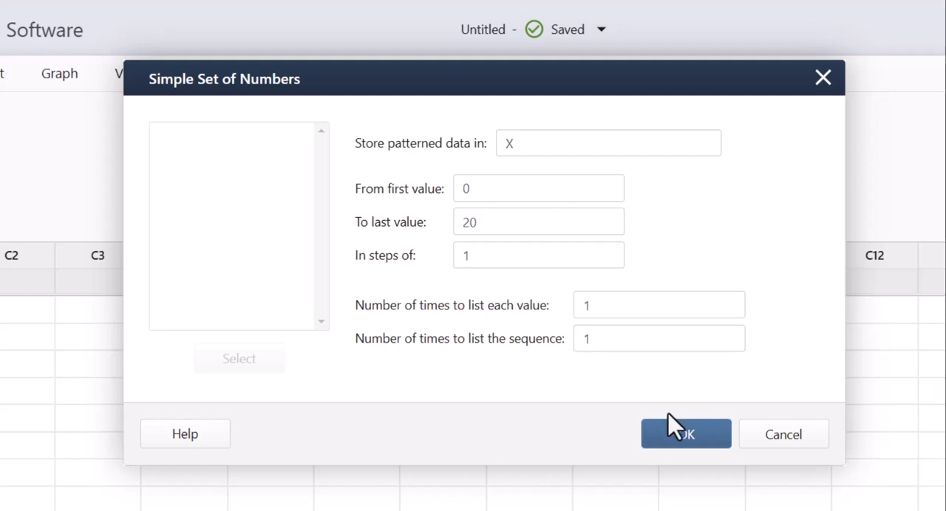
click(684, 437)
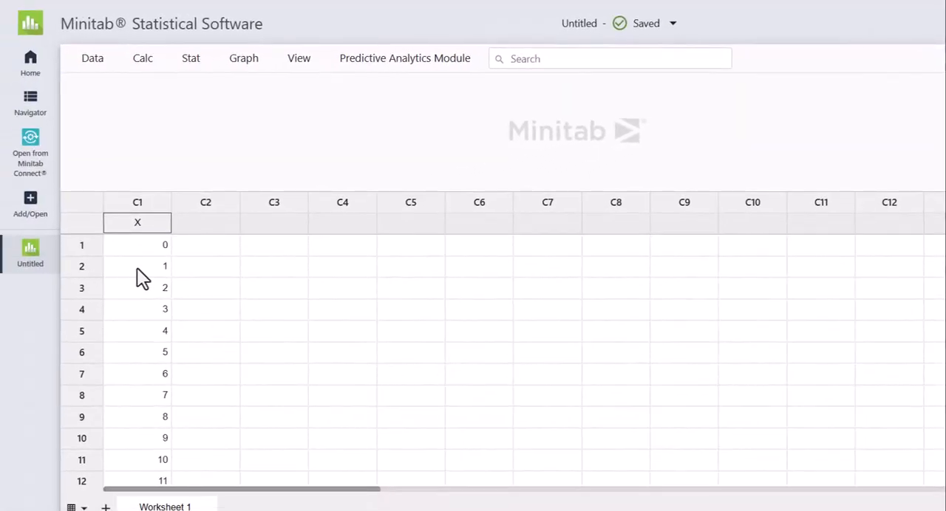
scroll(137, 268, down, 3)
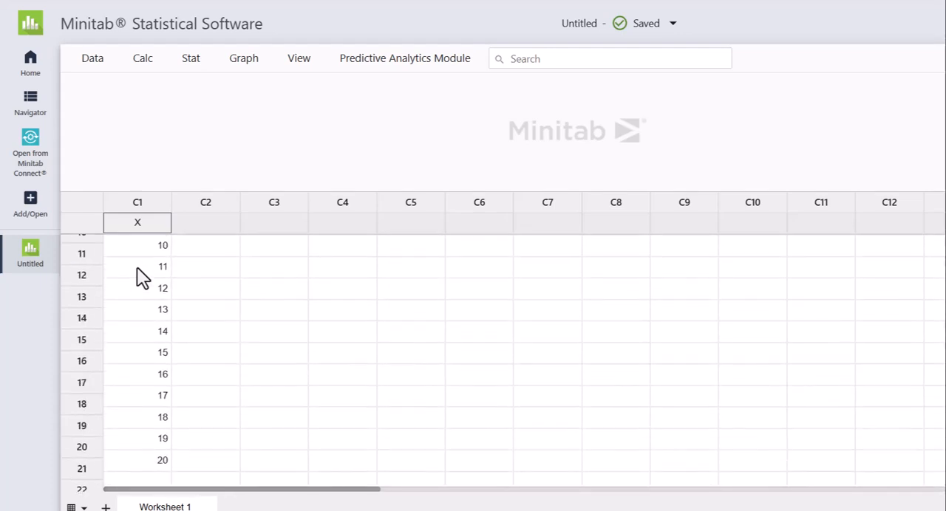
scroll(137, 268, up, 3)
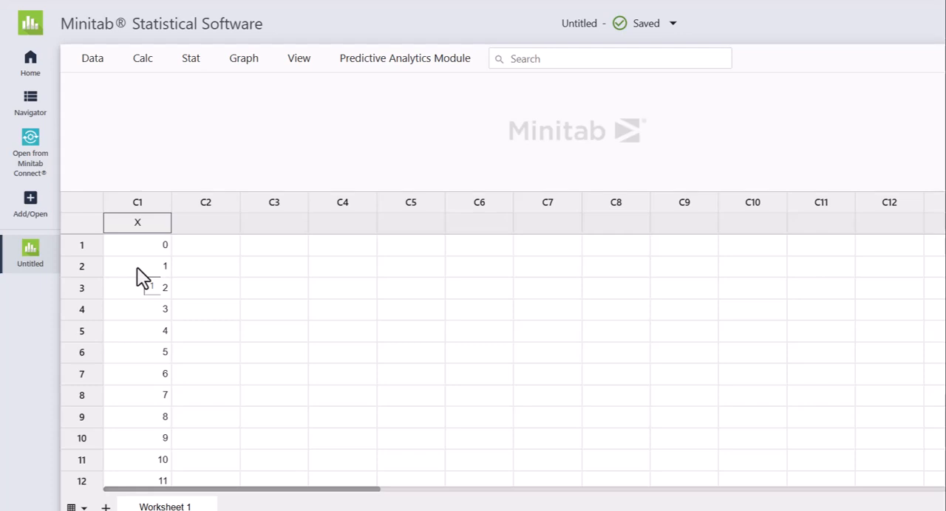
Start a Probability Density Function calculation that takes a column of values from X as its input.
click(227, 253)
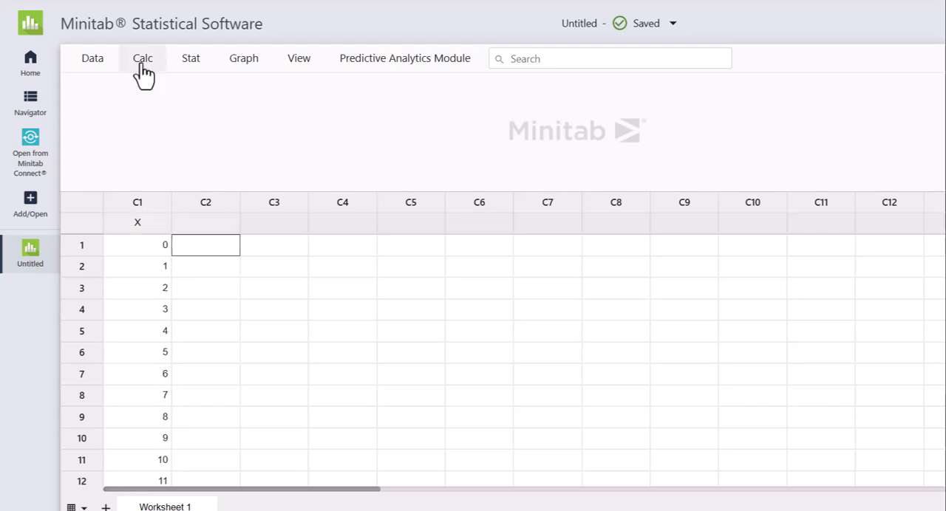
click(142, 65)
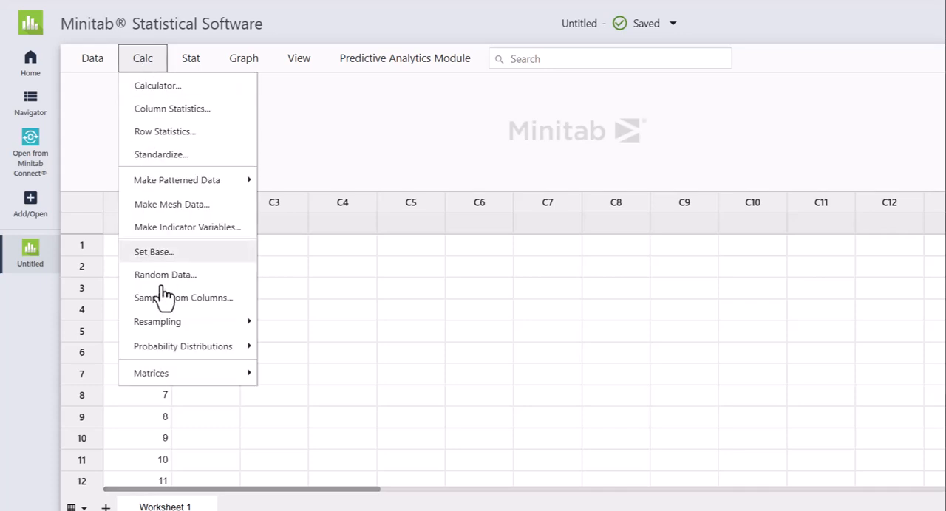
mouse_move(171, 358)
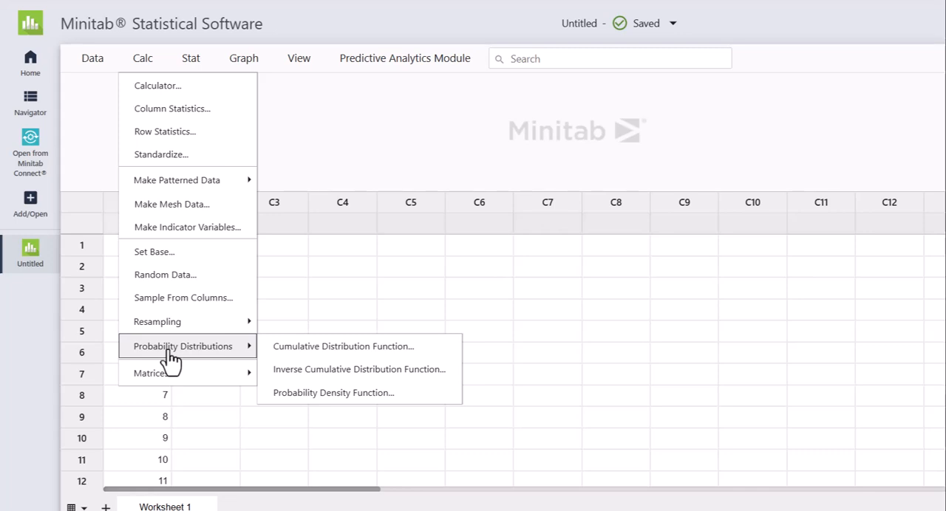
click(334, 402)
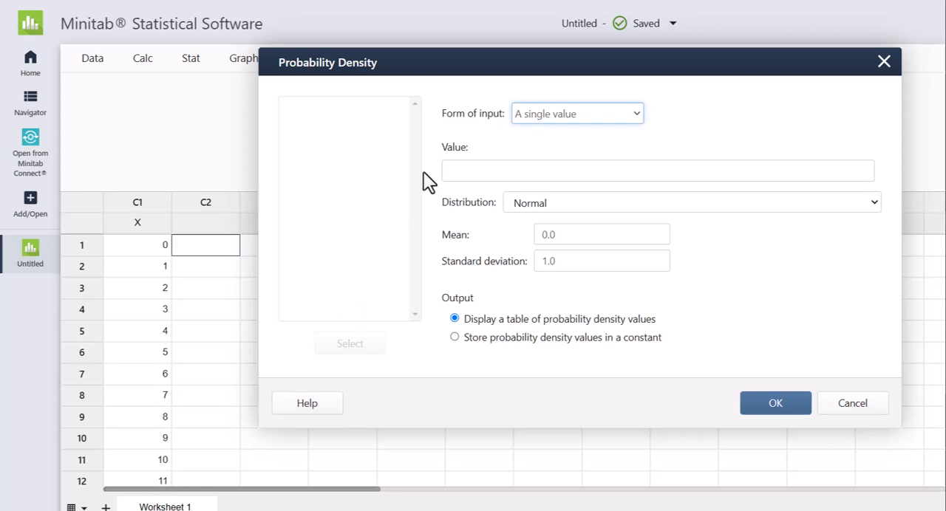
click(636, 113)
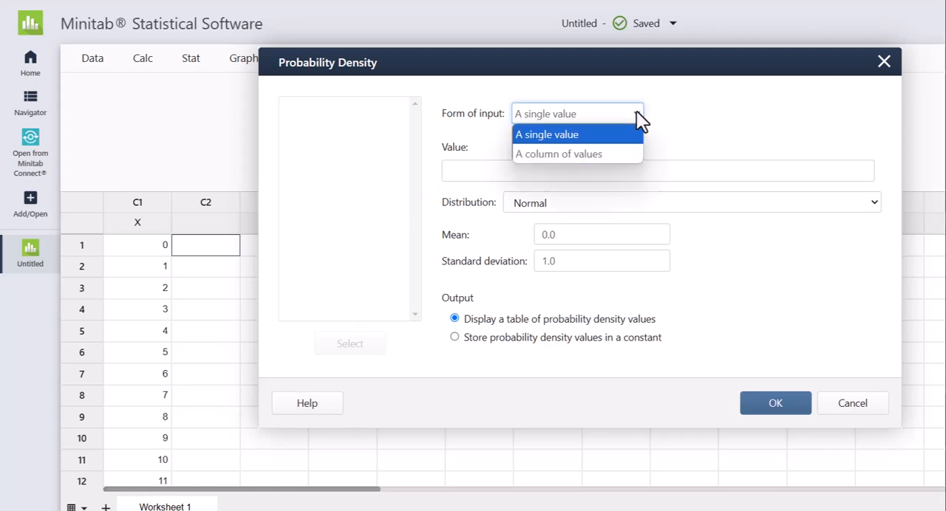
click(563, 156)
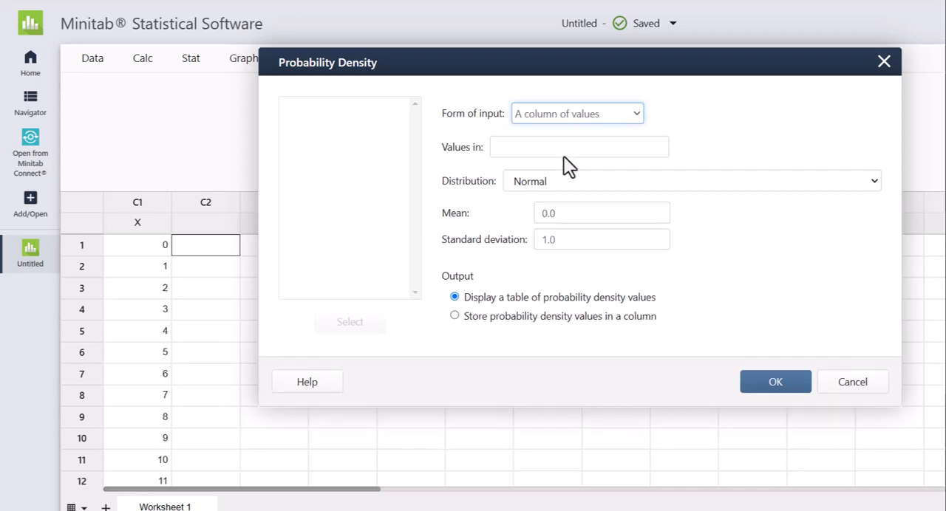
click(503, 148)
click(294, 113)
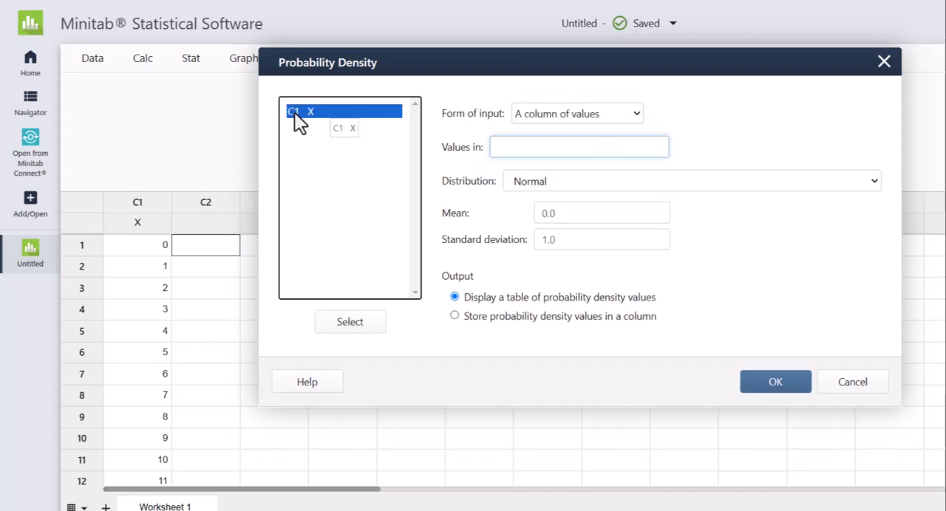
click(352, 325)
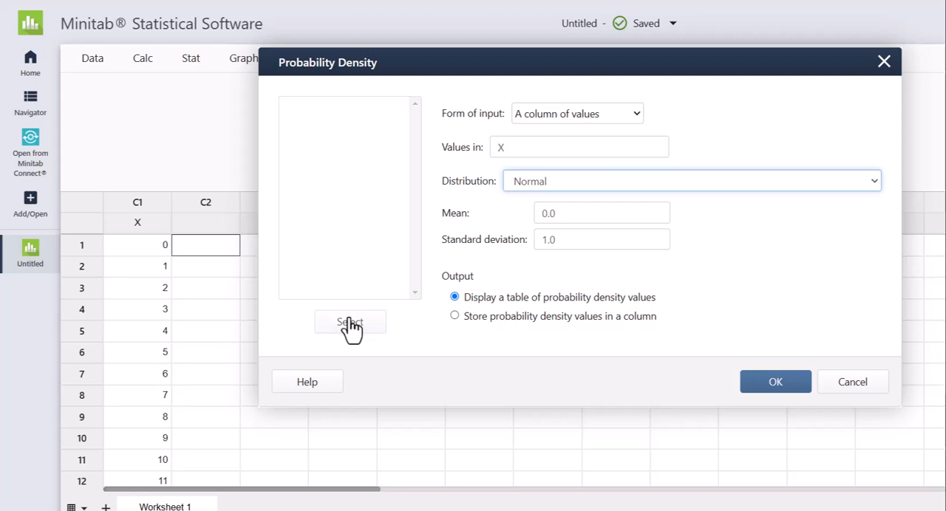
Set the distribution to Binomial with 20 trials and an event probability of .15.
click(564, 186)
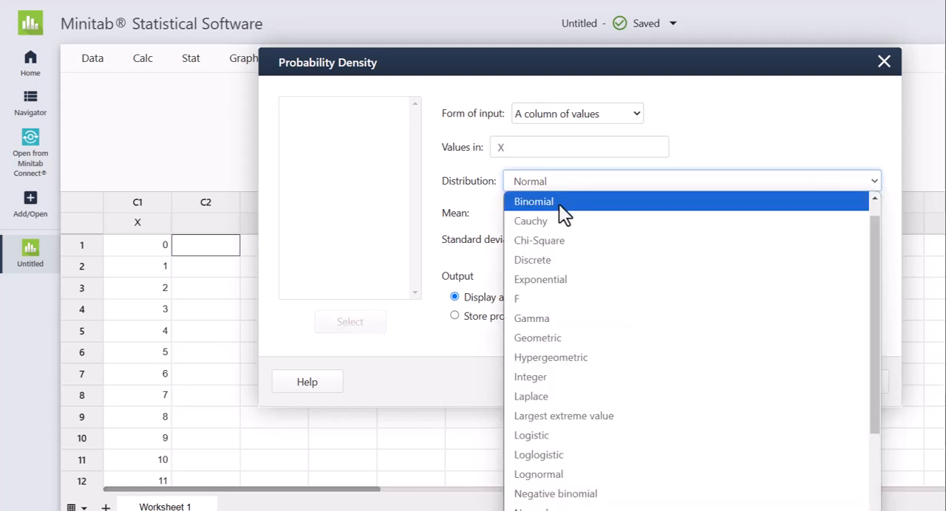
click(559, 205)
click(551, 216)
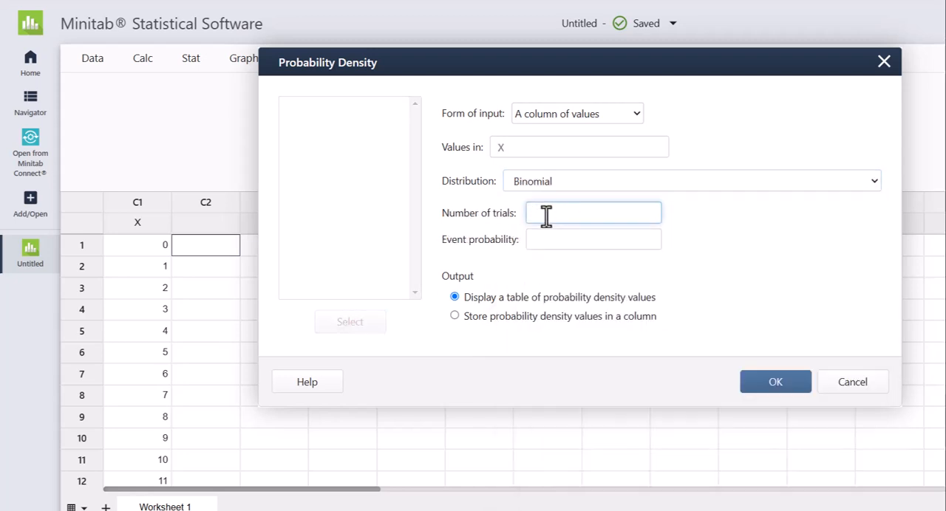
text(20)
click(543, 240)
text(.1)
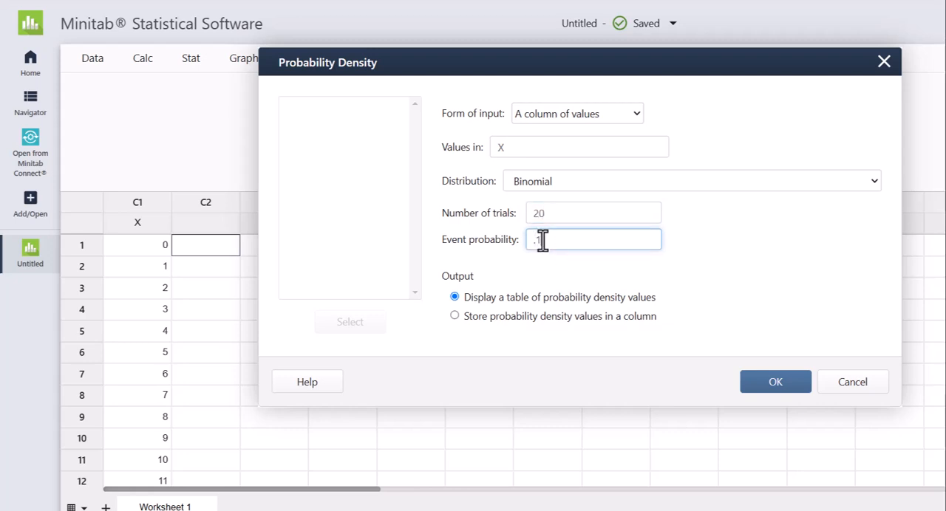
text(5)
Store the probability density values in a column and widen column C2 to show its full name.
click(454, 316)
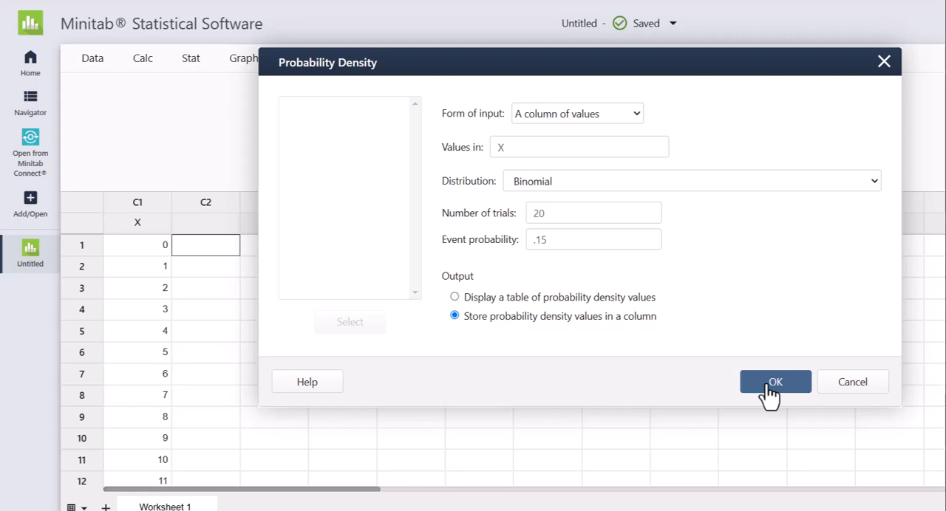
click(769, 384)
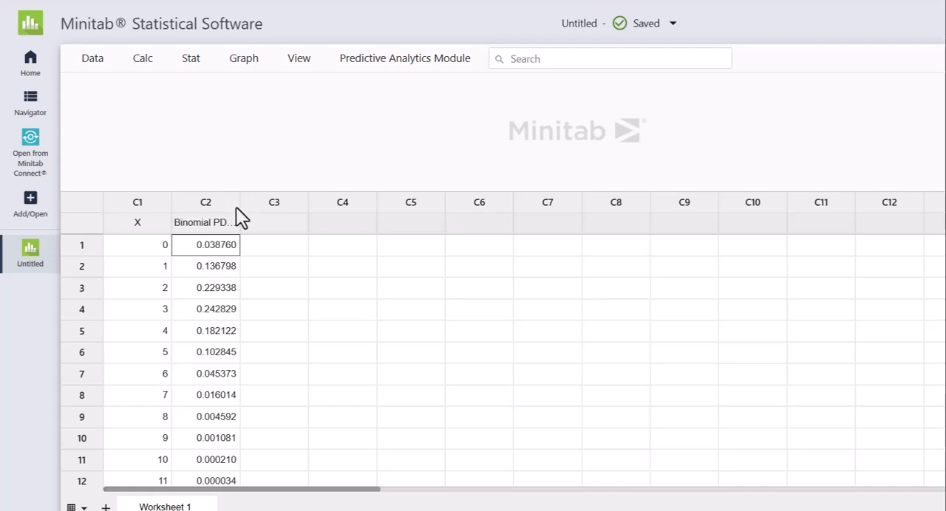
drag(239, 204, 292, 204)
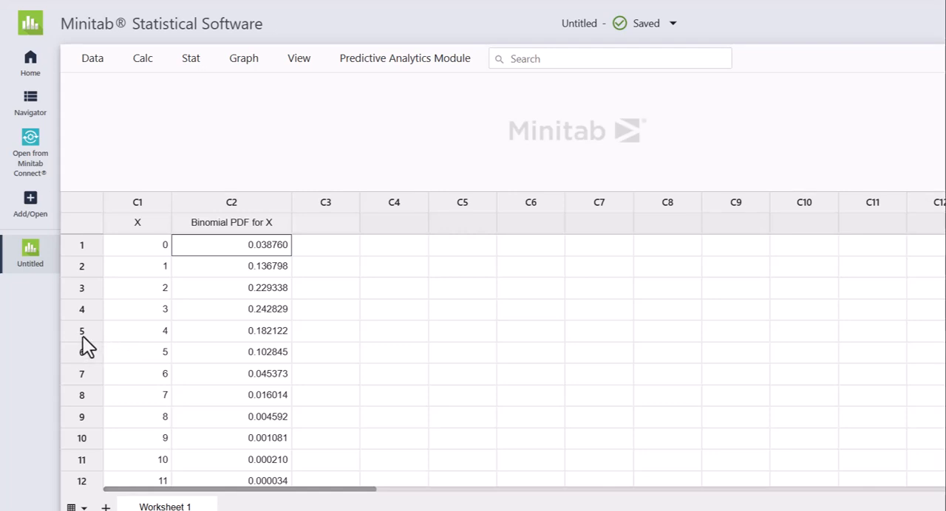
Examine the binomial probabilities for X equal to 4 and 2, and for X from 2 to 8.
click(149, 333)
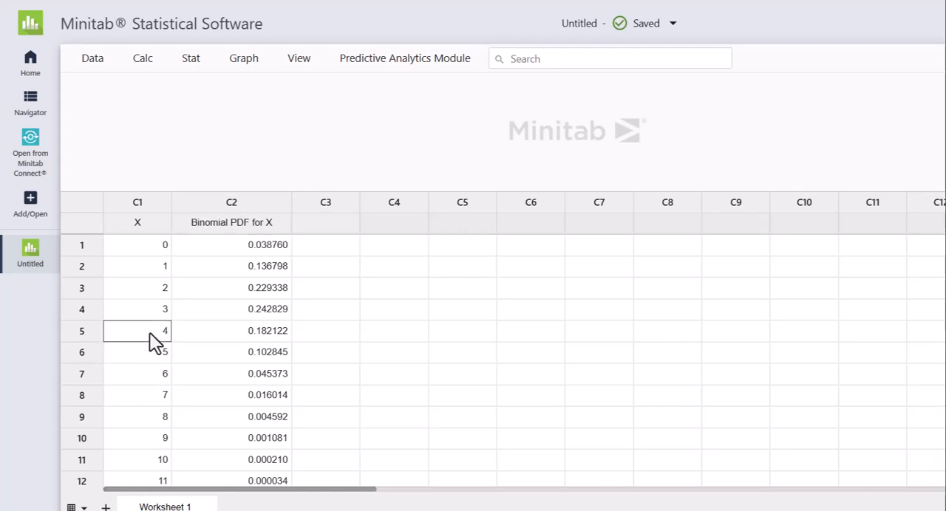
click(228, 341)
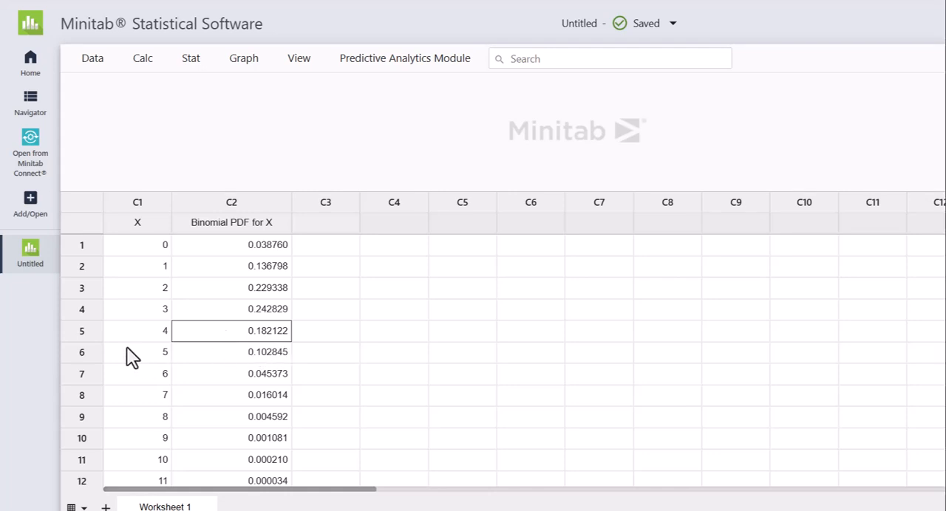
click(149, 289)
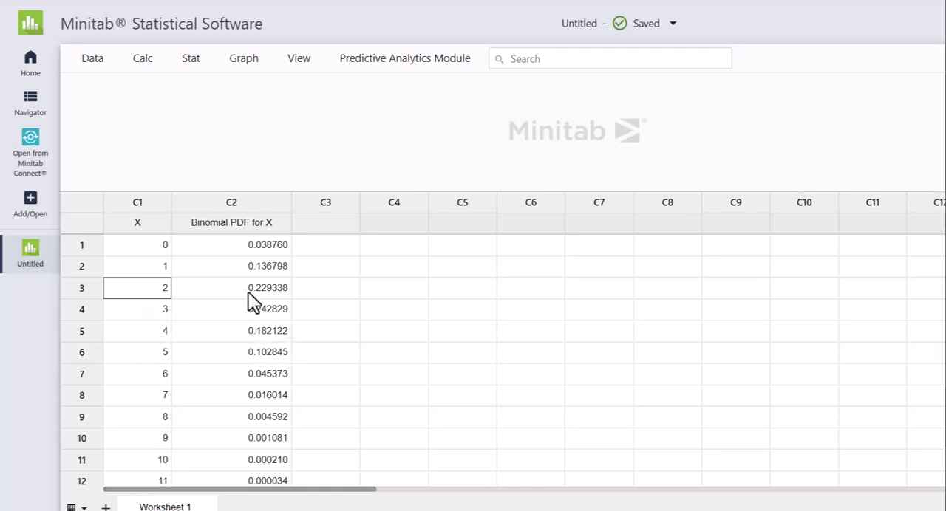
click(267, 296)
click(434, 310)
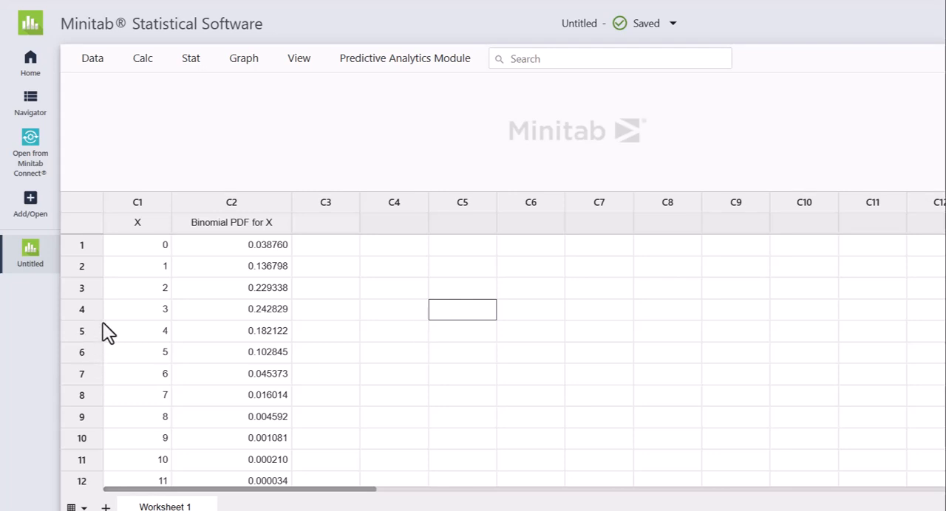
drag(131, 289, 296, 417)
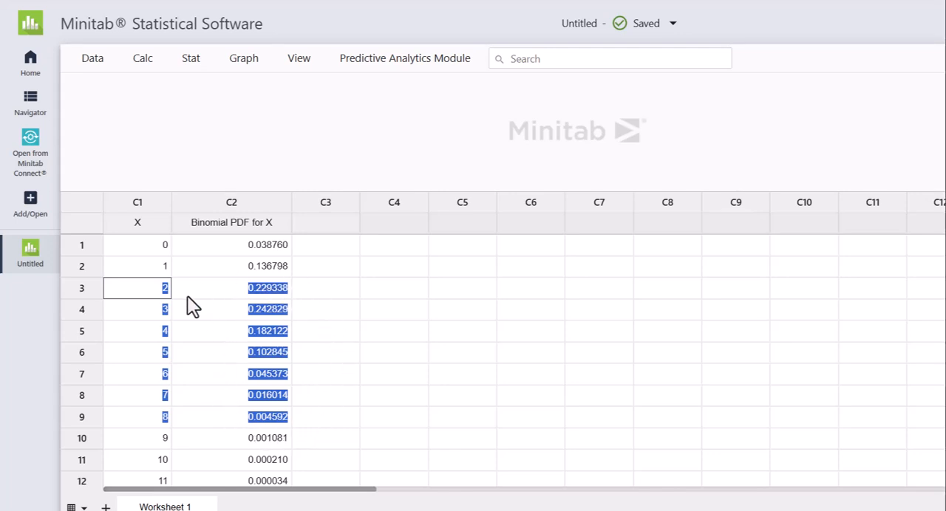
click(525, 313)
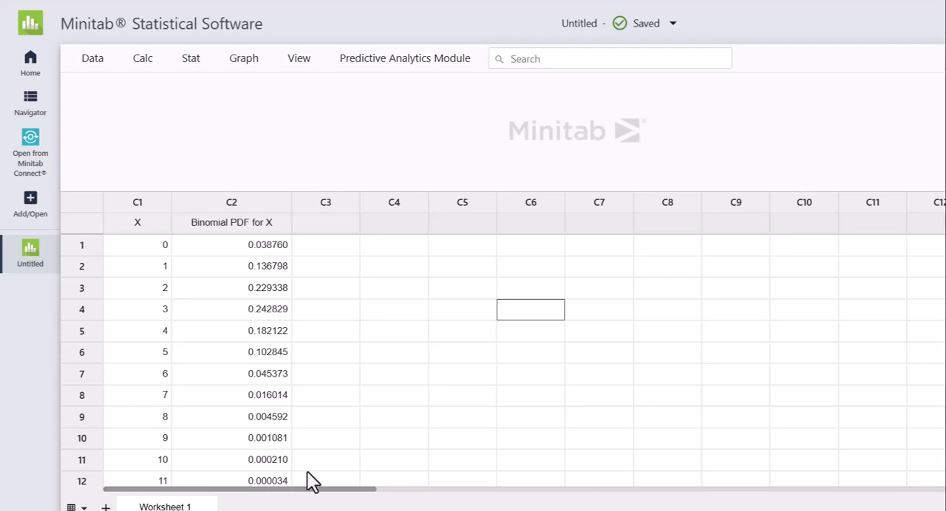
Start another Probability Density Function calculation for the values in X, using the Poisson distribution.
scroll(258, 428, down, 3)
scroll(259, 428, up, 3)
click(352, 228)
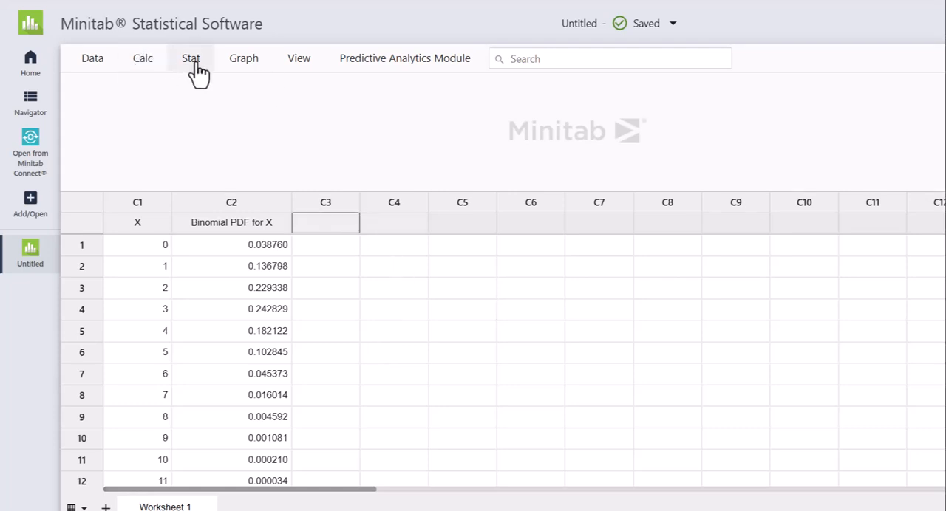
click(146, 67)
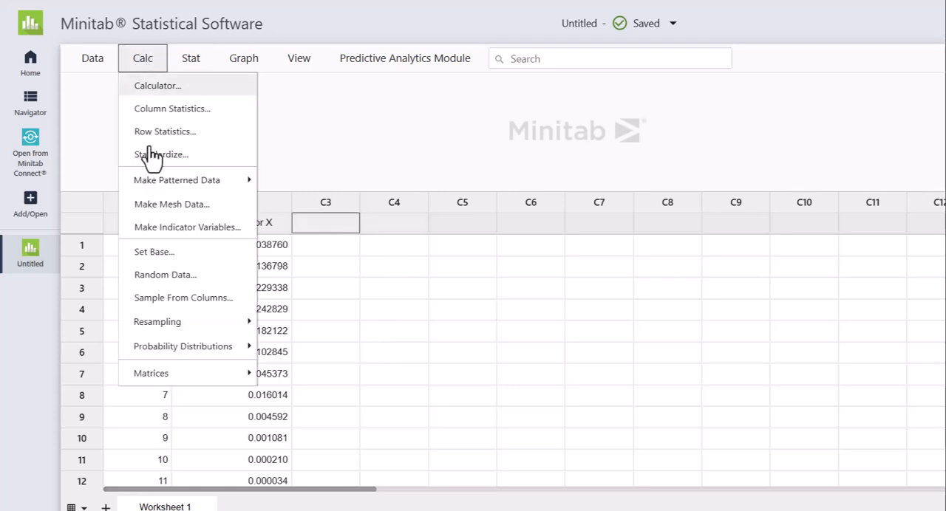
mouse_move(213, 361)
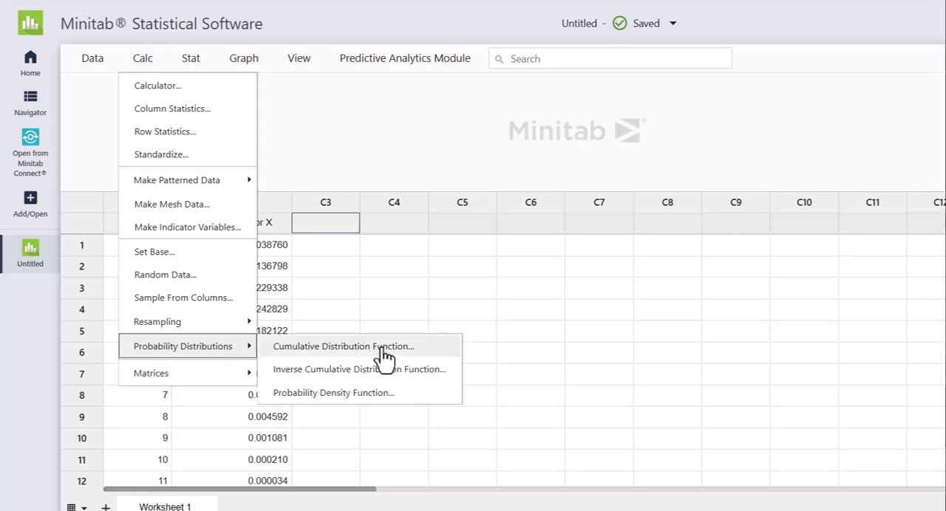
click(340, 394)
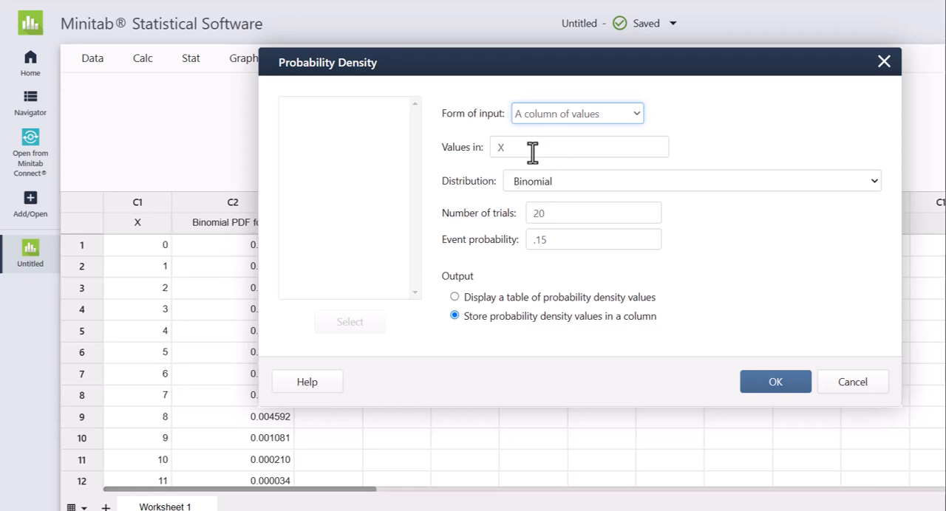
click(608, 183)
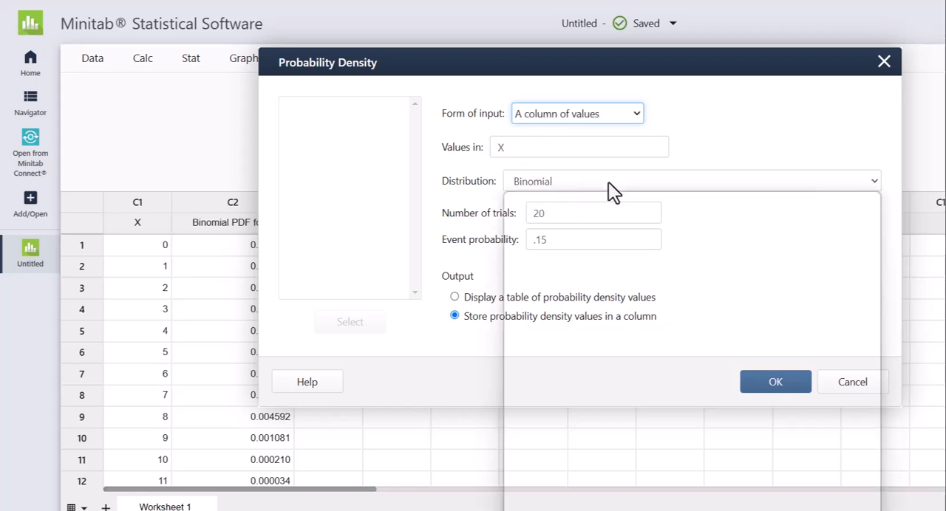
scroll(606, 377, down, 2)
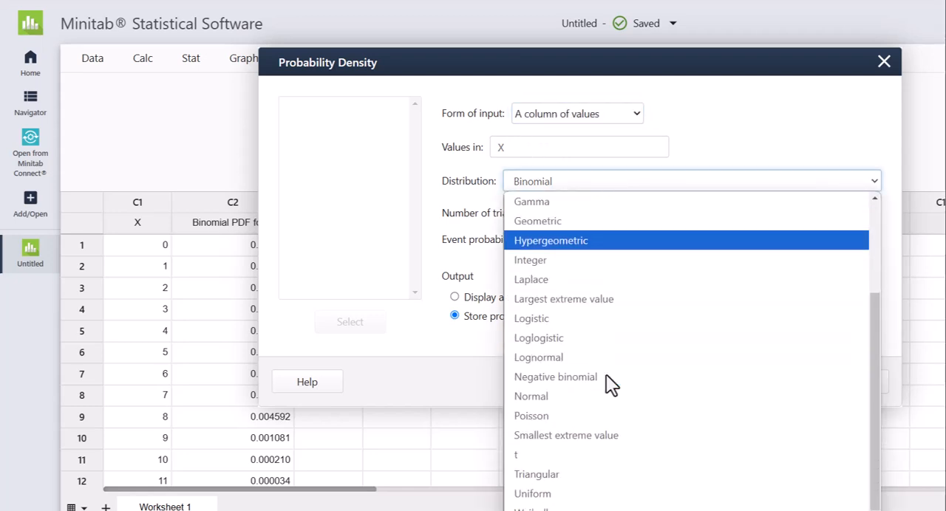
click(531, 418)
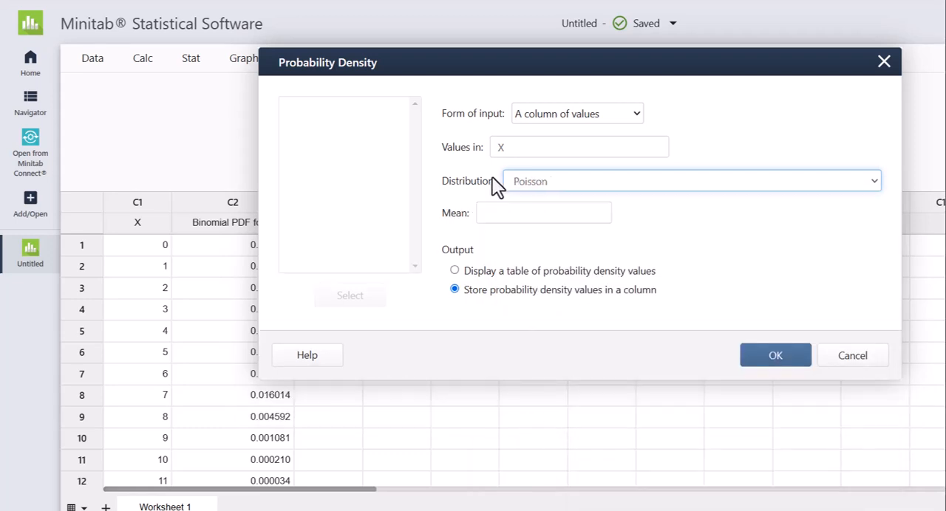
Store the Poisson probabilities for a mean of 9 in the worksheet and widen column C3 to show its full name.
click(495, 215)
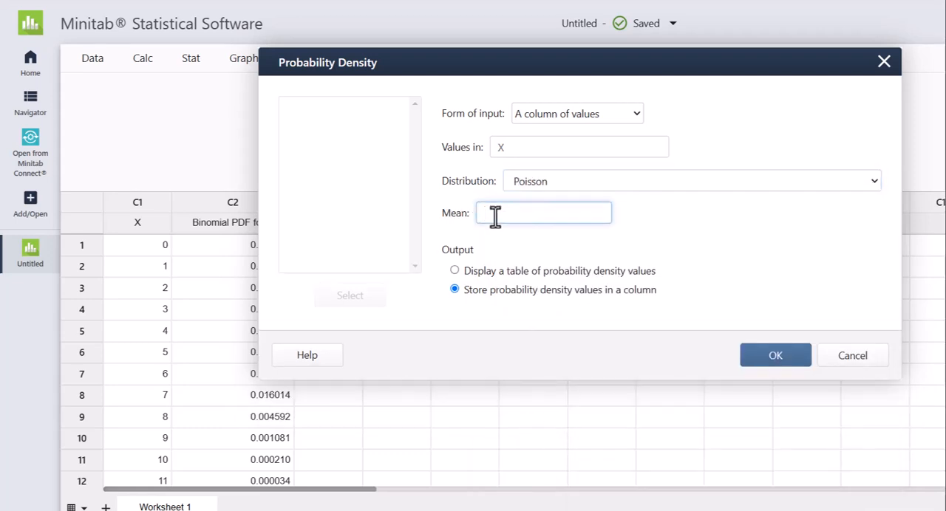
text(9)
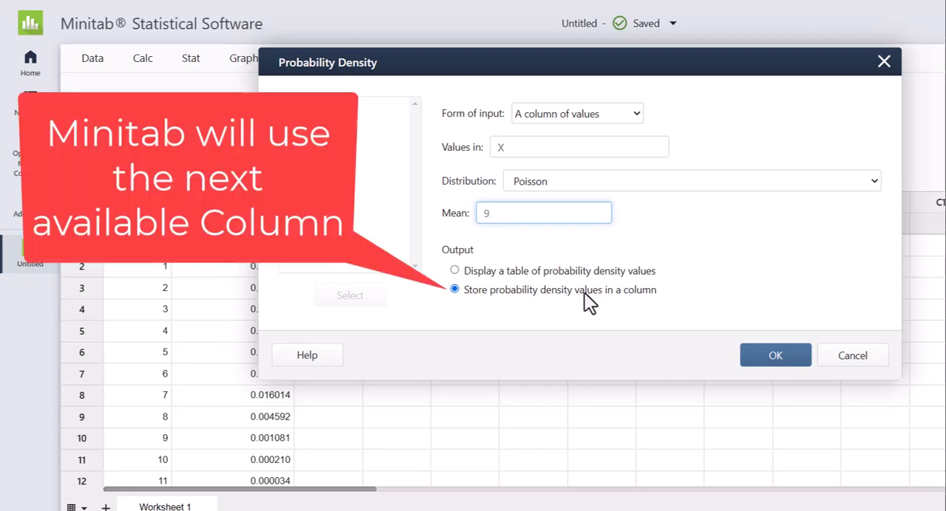
click(794, 358)
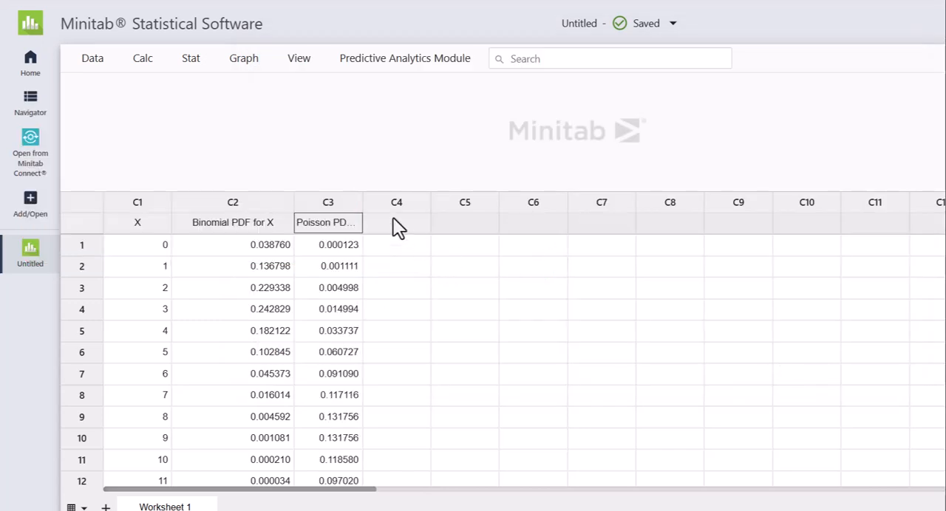
drag(360, 204, 446, 203)
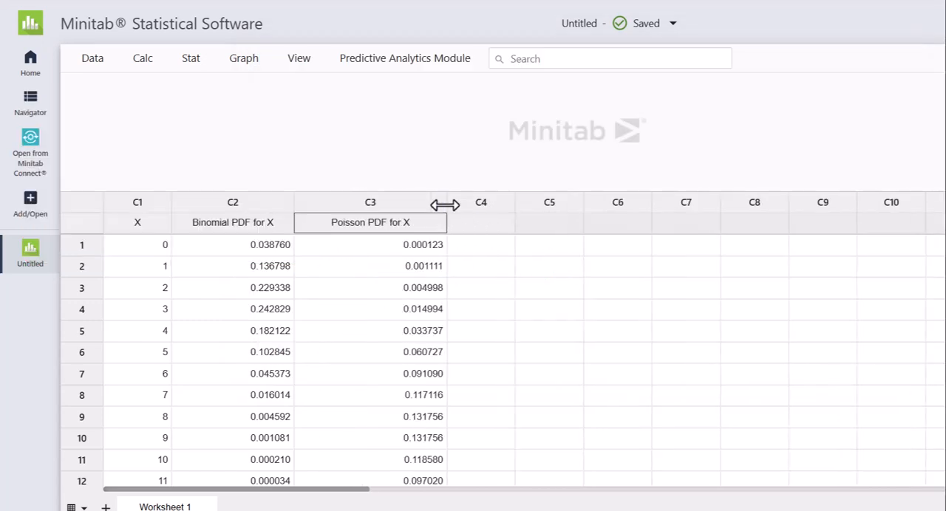